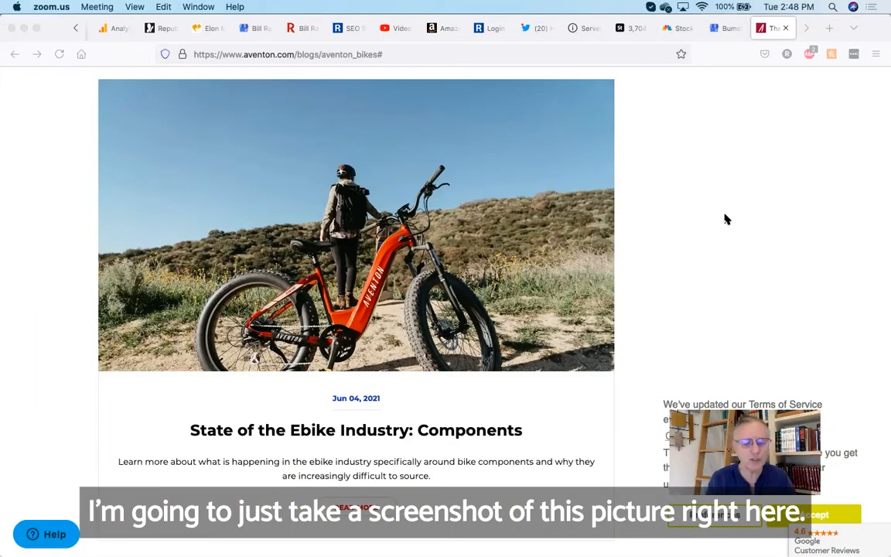
- Capture a region screenshot of the orange fat-tire e-bike photo on the Aventon blog
key(super+shift+4)
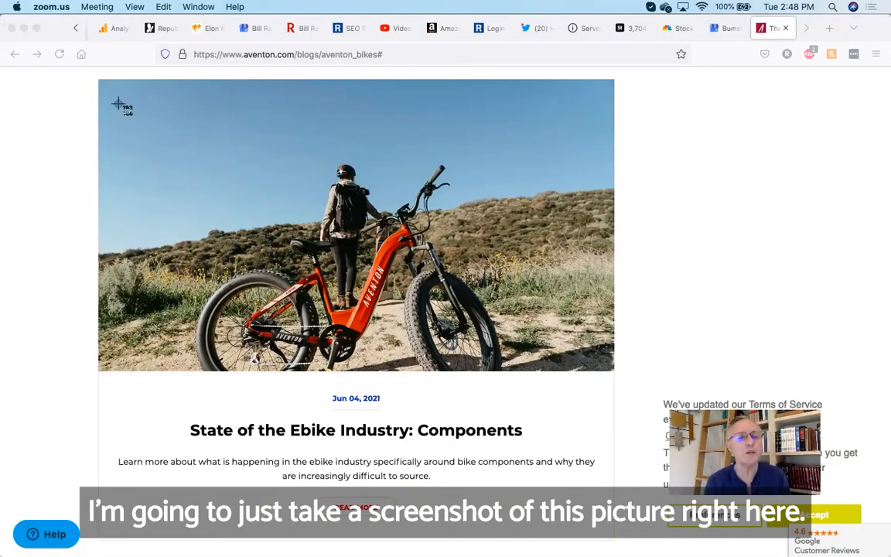
mouse_move(91, 78)
mouse_down()
mouse_move(235, 92)
mouse_move(621, 379)
mouse_up()
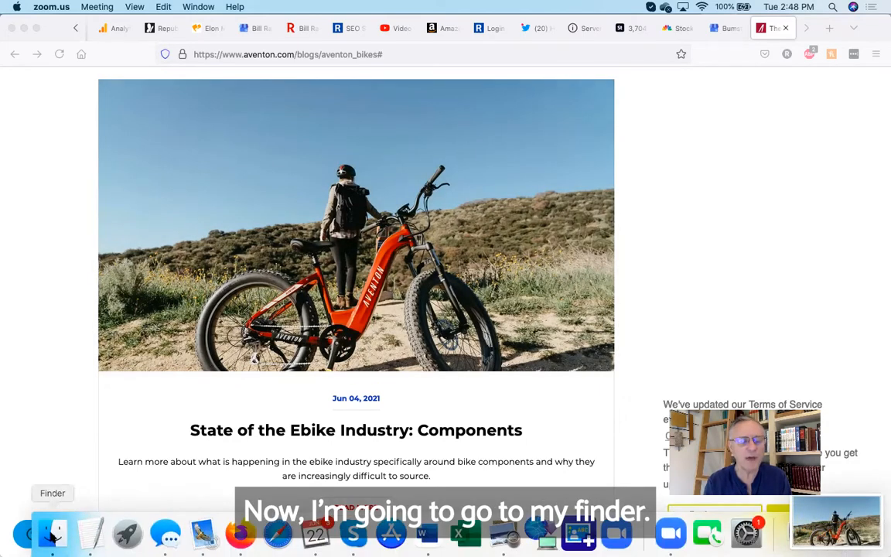
- Rename the new screenshot in Finder Recents to 'E-Bike Fat Tire mountain bike Aventon'
click(52, 534)
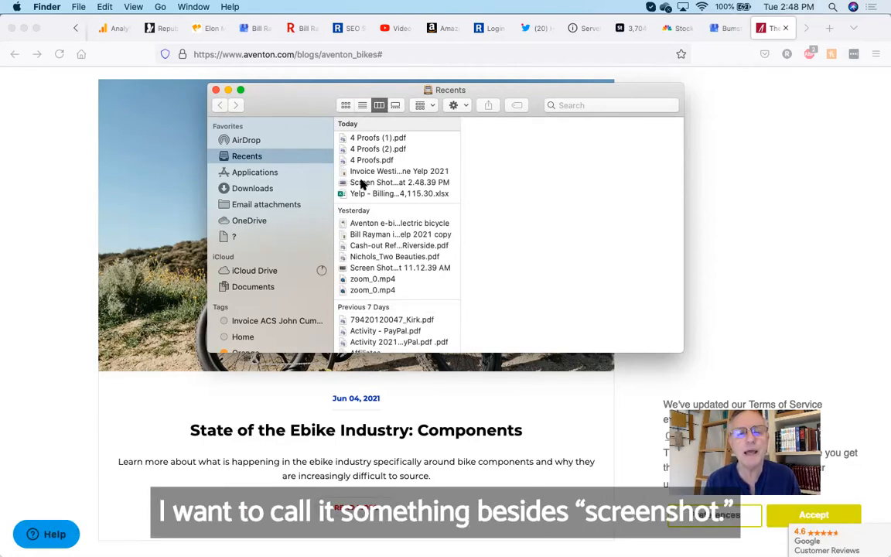
click(360, 184)
click(360, 183)
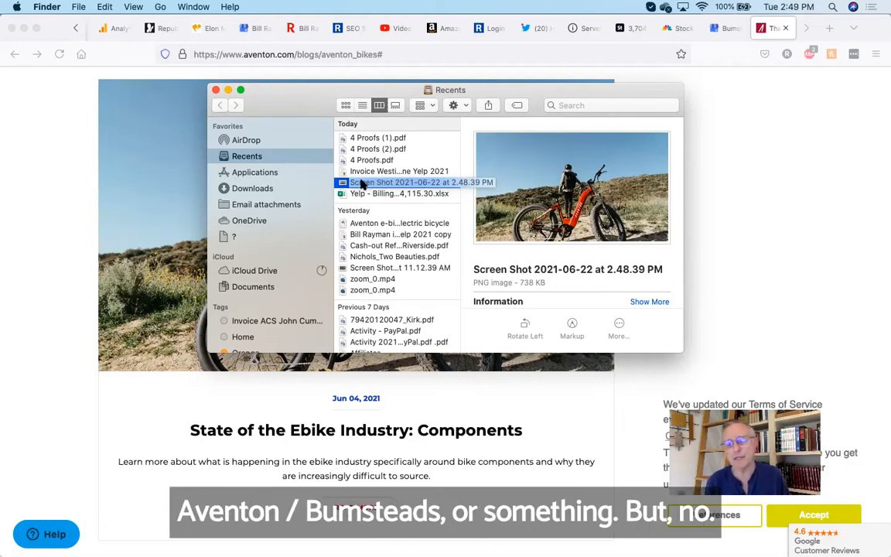
click(362, 183)
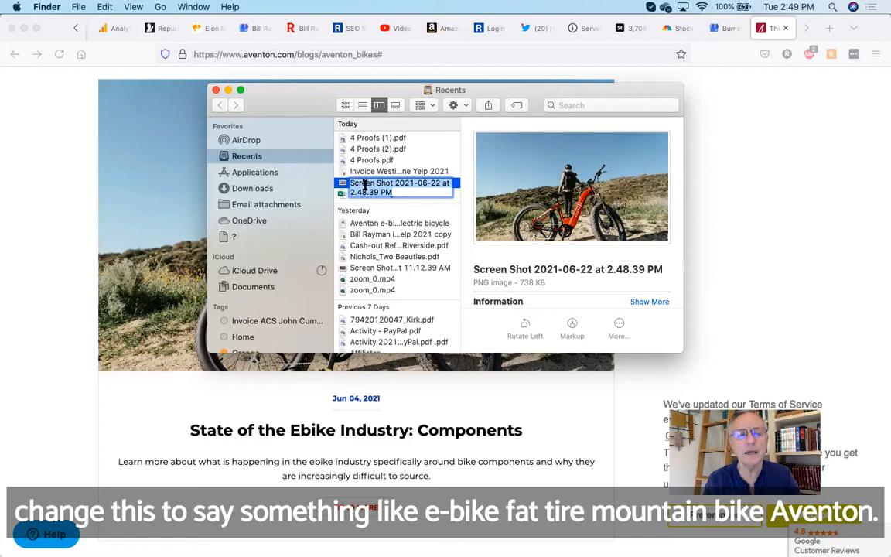
text(E-Bike Fat Tire)
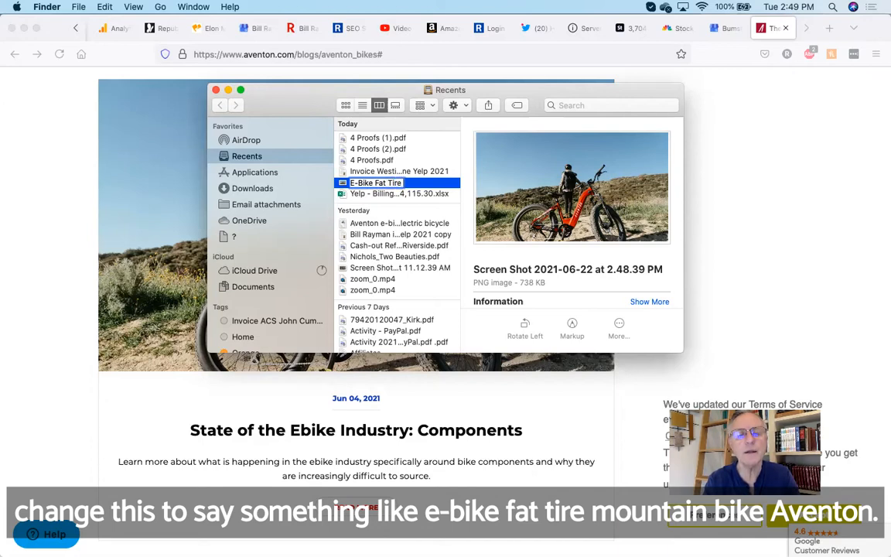
text( mountain)
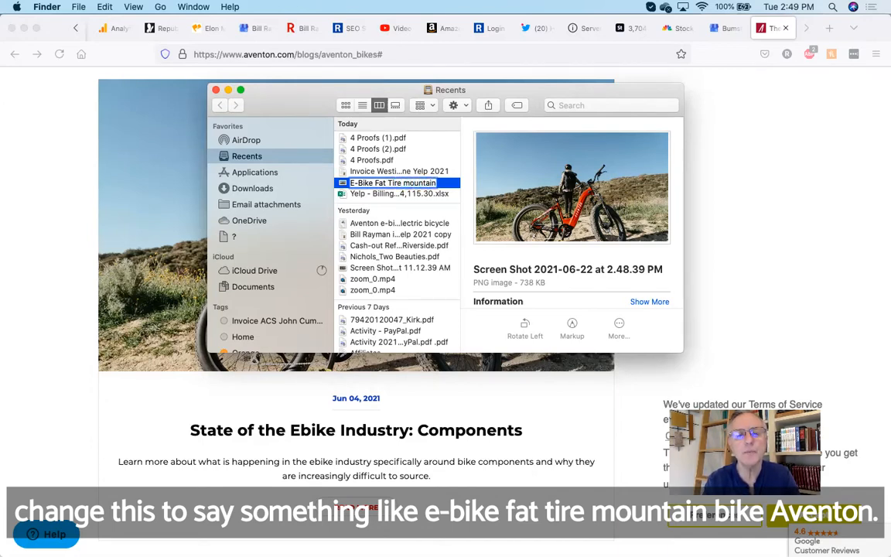
text( bike)
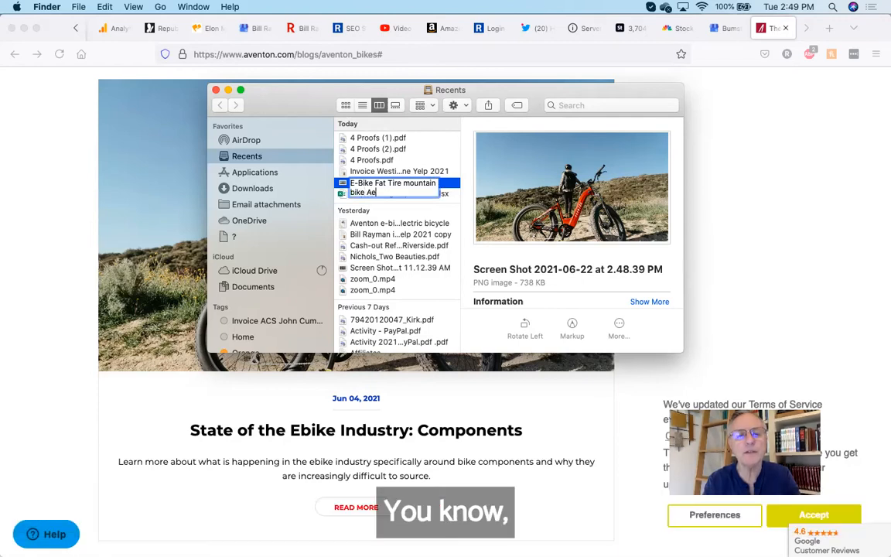
text(Av)
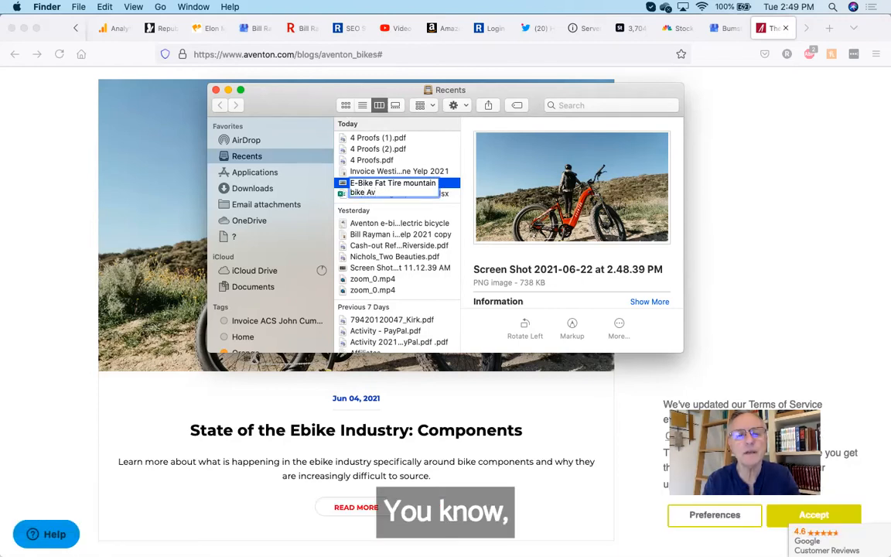
text(enton)
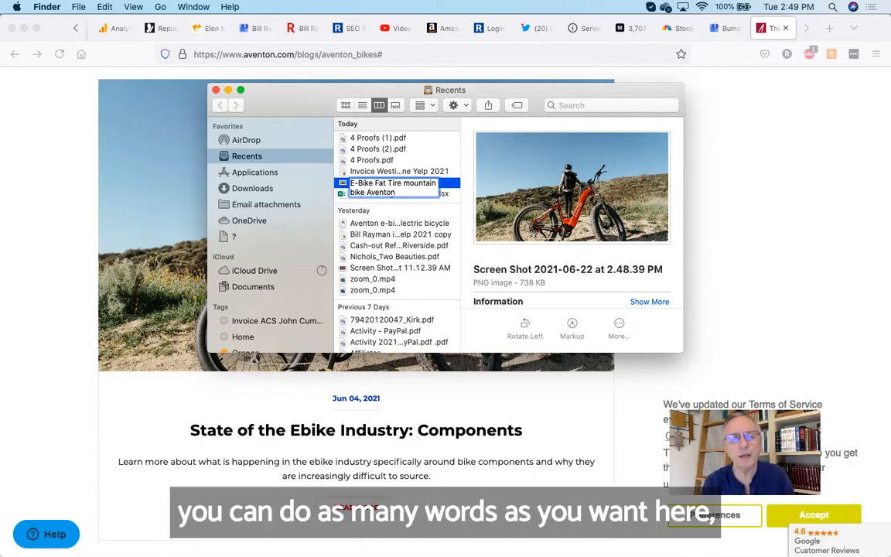
key(Return)
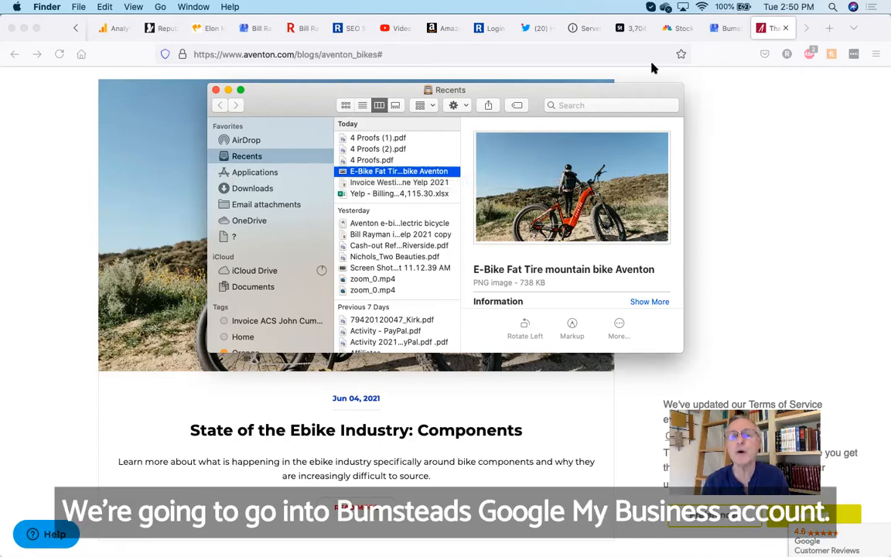
- Switch Firefox to the Bumstead's Bicycles Google My Business dashboard
click(720, 29)
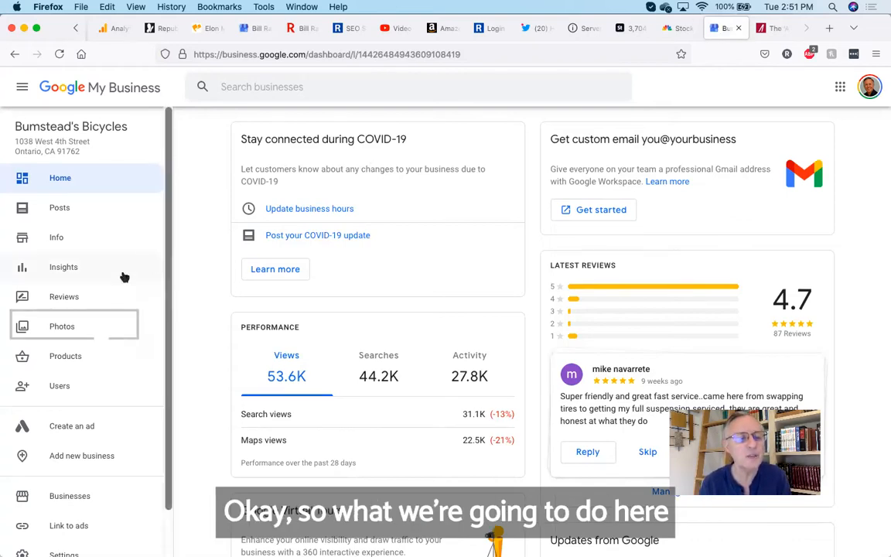
- Go to the Photos page and bring up the Post photos and videos dialog
click(69, 328)
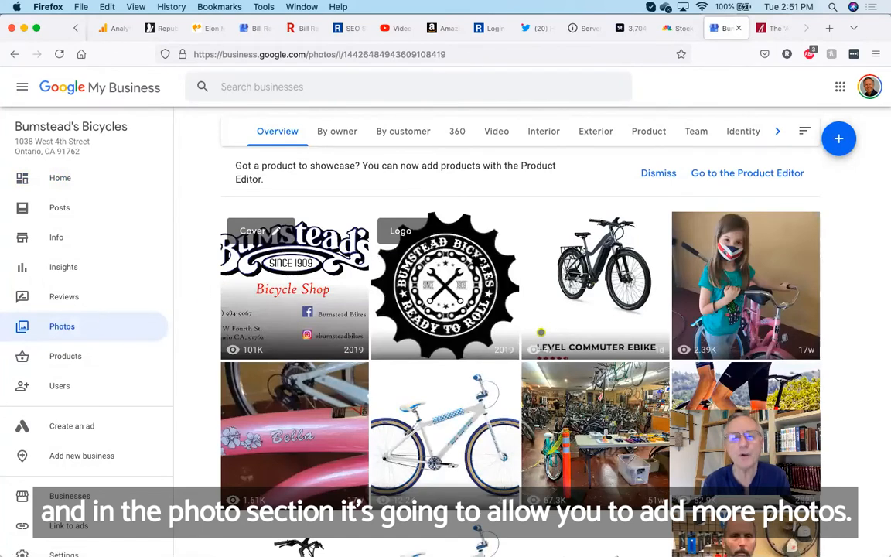
click(838, 139)
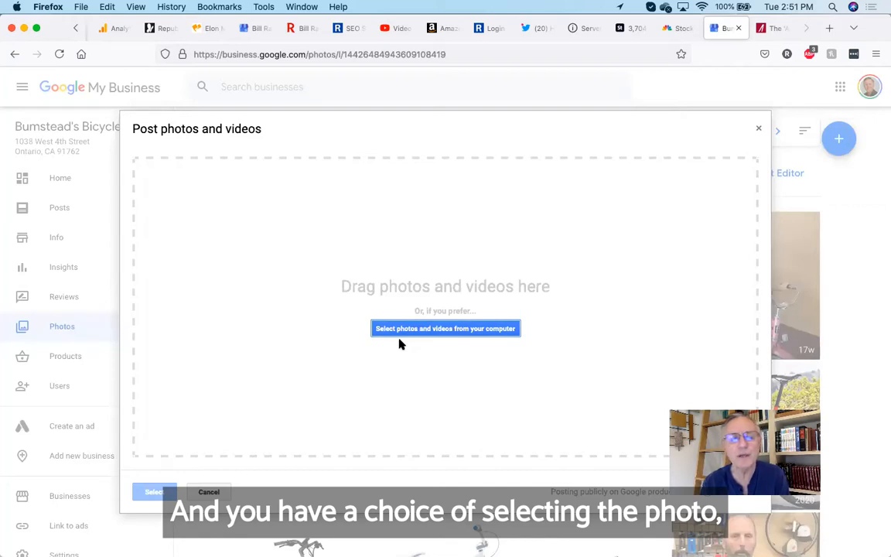
mouse_move(51, 547)
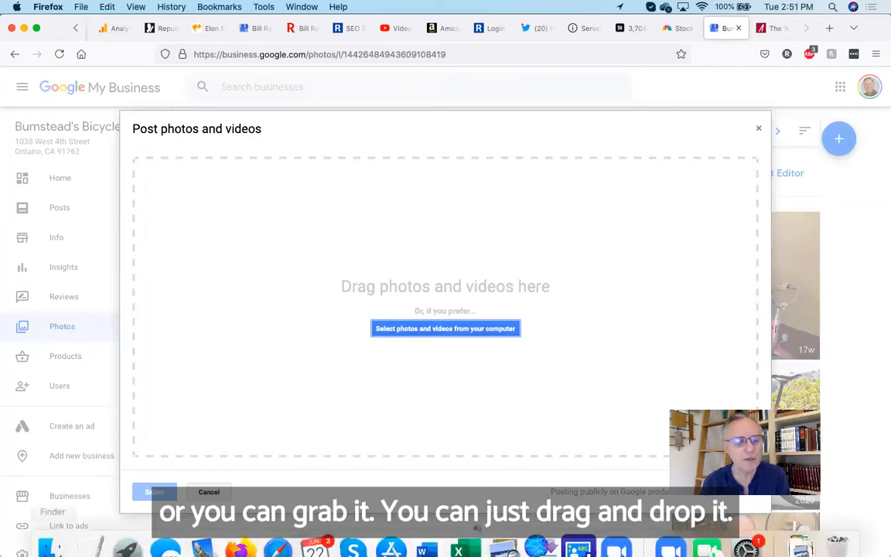
- Drag the E-Bike Fat Tire mountain bike Aventon image from Finder into the upload area
click(50, 533)
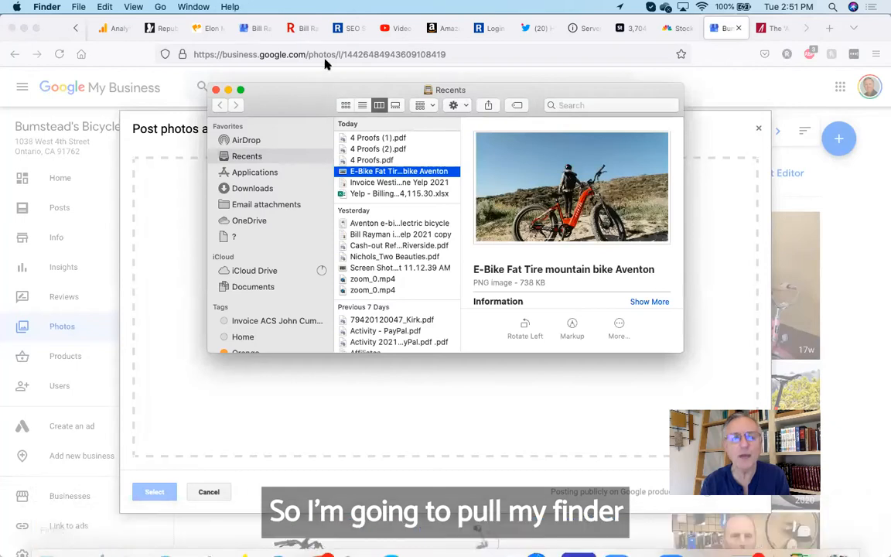
drag(286, 93, 555, 64)
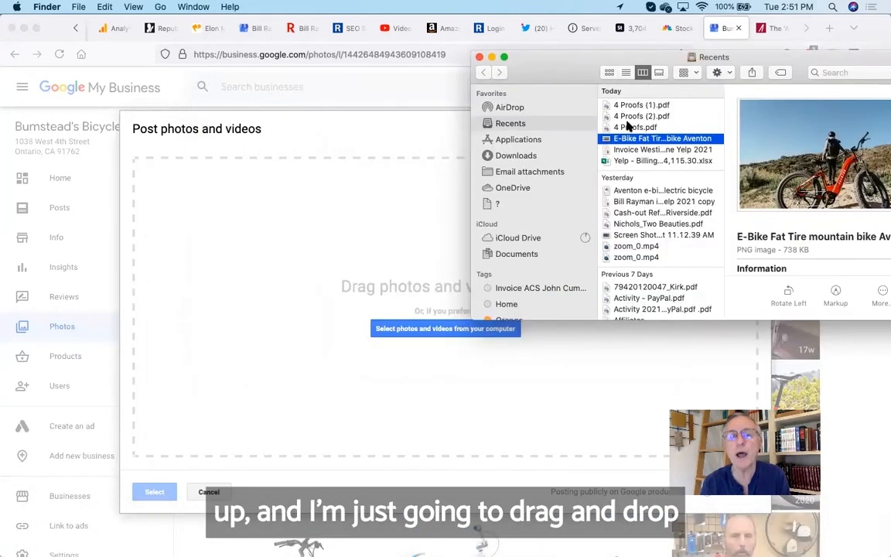
drag(603, 143, 431, 333)
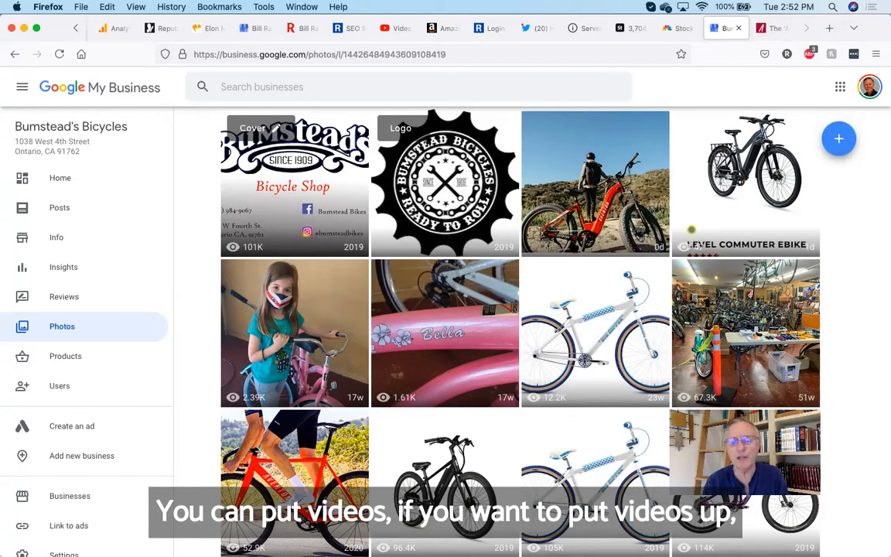
scroll(550, 284, down, 2)
scroll(550, 284, down, 2)
scroll(550, 284, down, 2)
scroll(550, 284, down, 2)
scroll(520, 331, down, 3)
scroll(520, 331, down, 1)
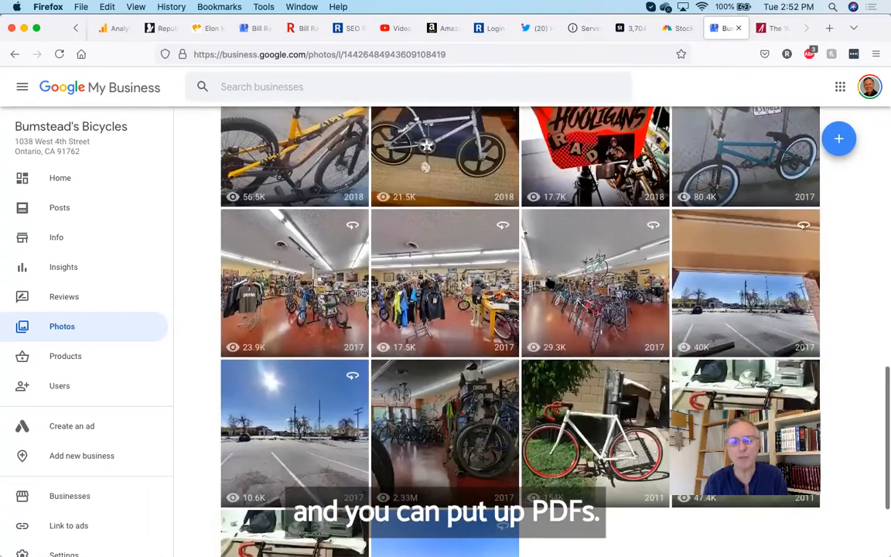
scroll(520, 331, down, 2)
scroll(519, 331, down, 1)
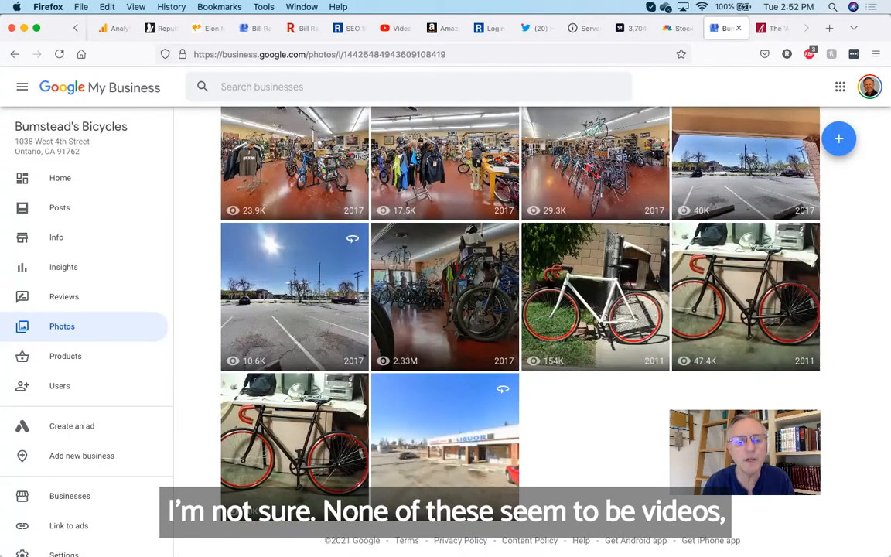
scroll(354, 512, up, 1)
scroll(354, 513, up, 3)
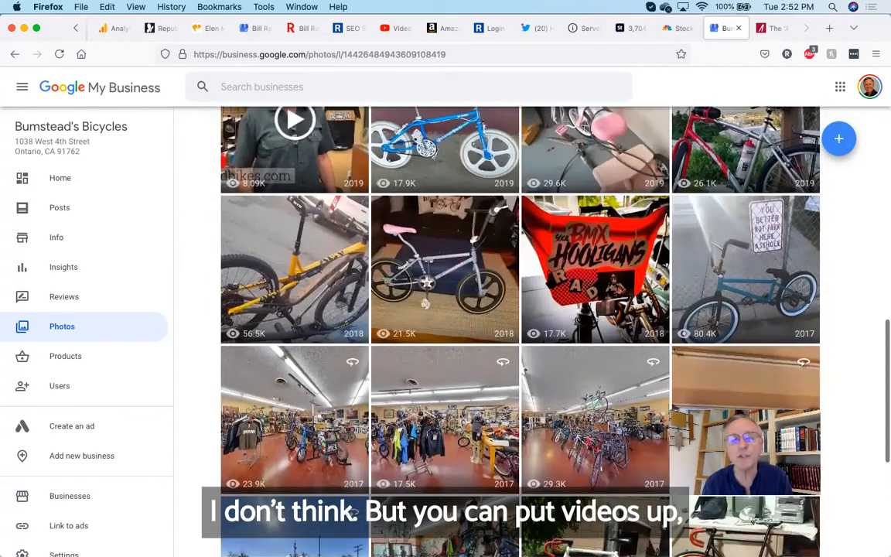
scroll(354, 512, up, 3)
scroll(354, 513, up, 3)
scroll(353, 512, up, 3)
scroll(354, 512, up, 2)
scroll(353, 512, up, 1)
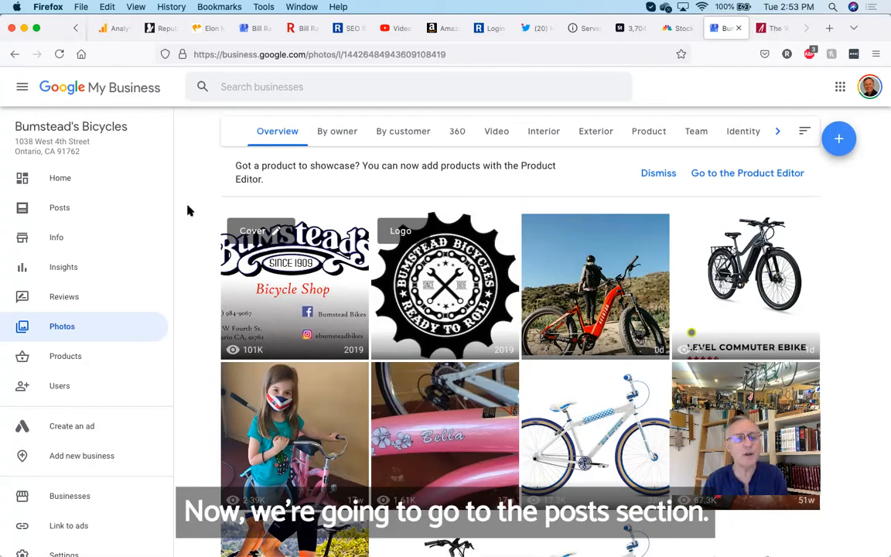
- Go to the Bumstead's Bicycles Posts page showing the latest e-bike review post
click(61, 209)
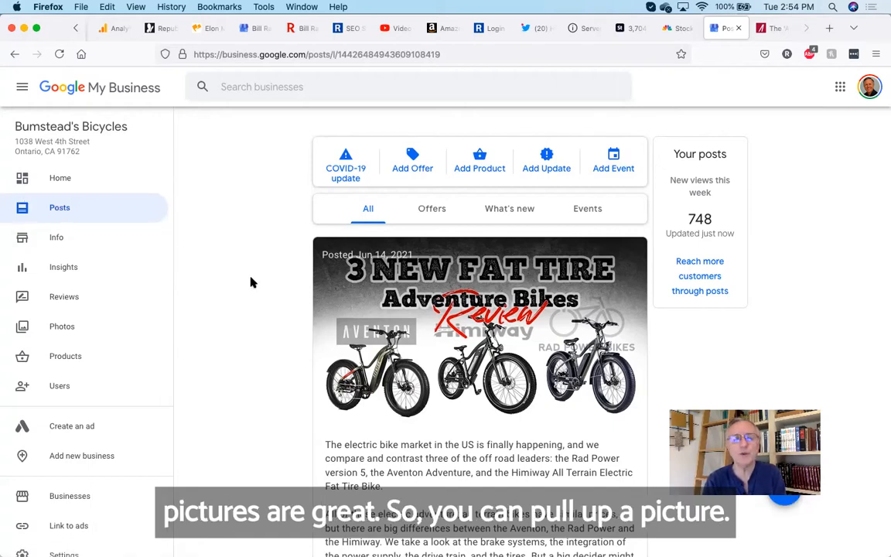
- Start an Add Product post and peek at the Select a category choices without picking one
click(480, 158)
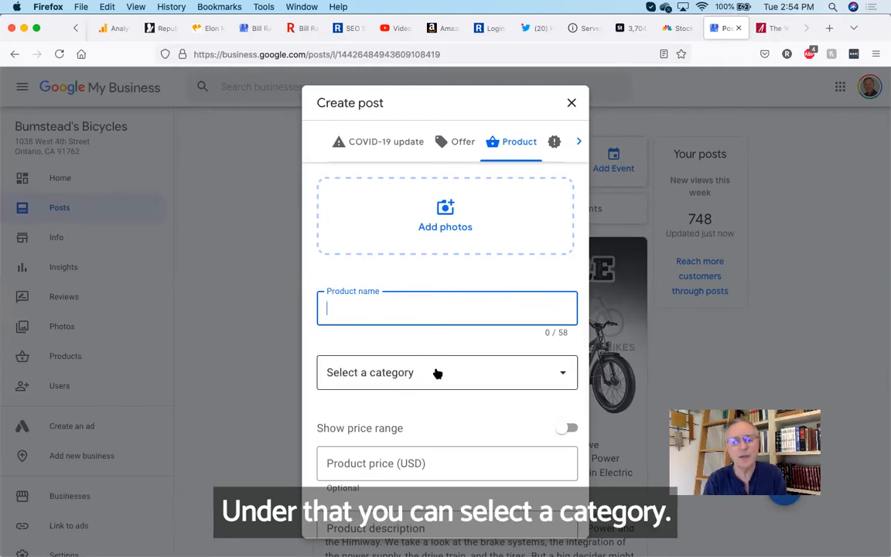
click(564, 376)
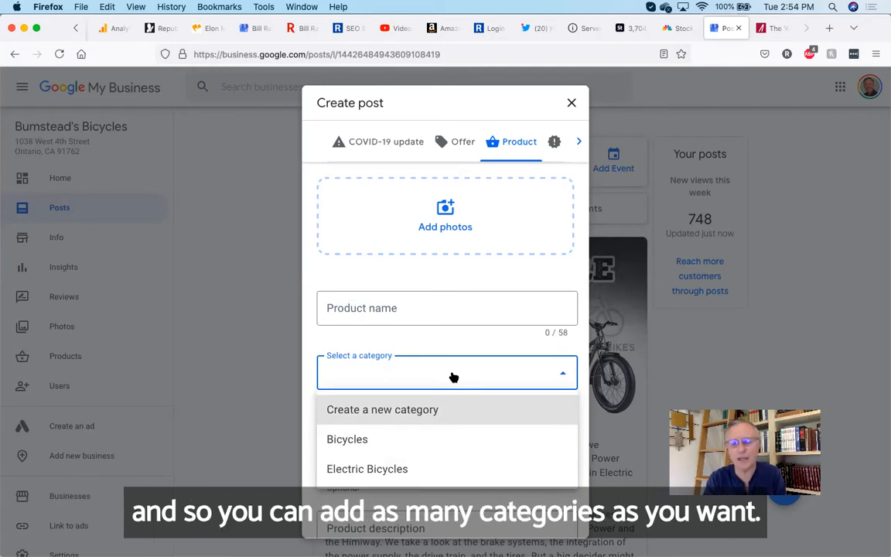
click(377, 347)
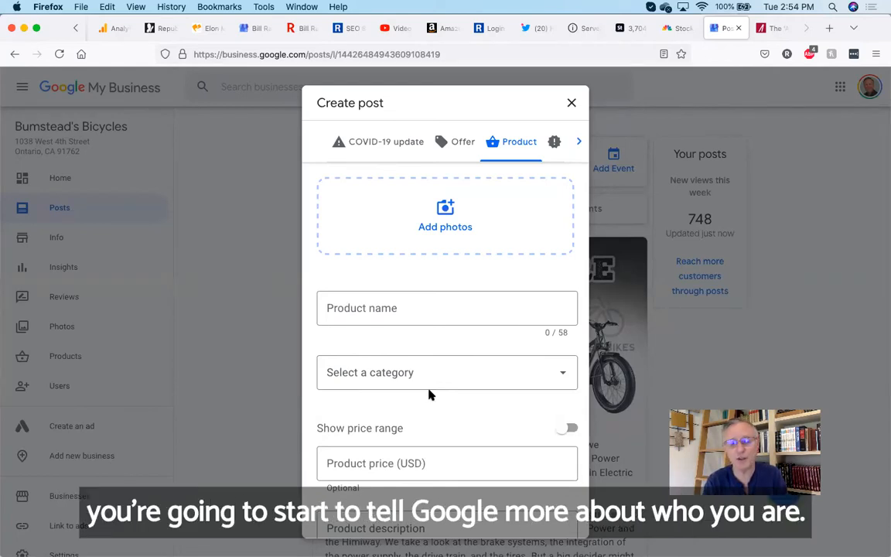
scroll(454, 354, down, 1)
scroll(454, 354, down, 2)
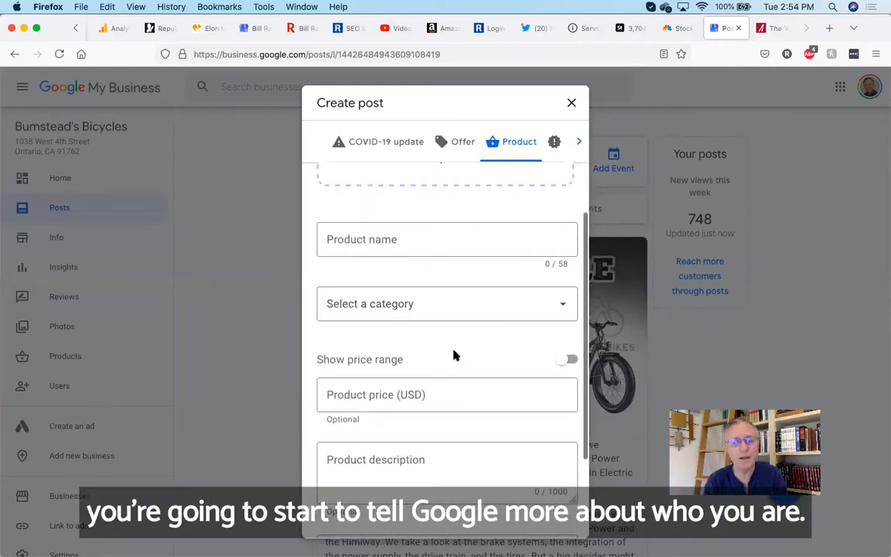
scroll(462, 392, down, 1)
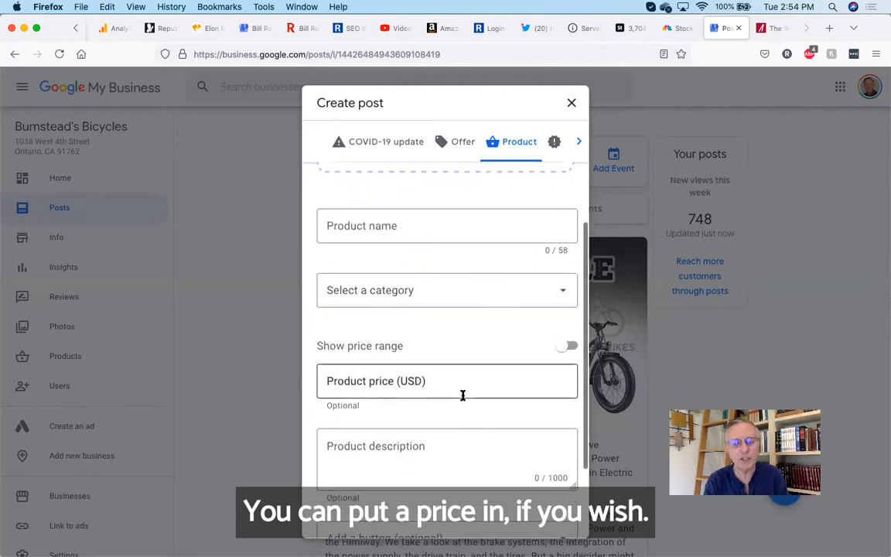
scroll(456, 395, down, 2)
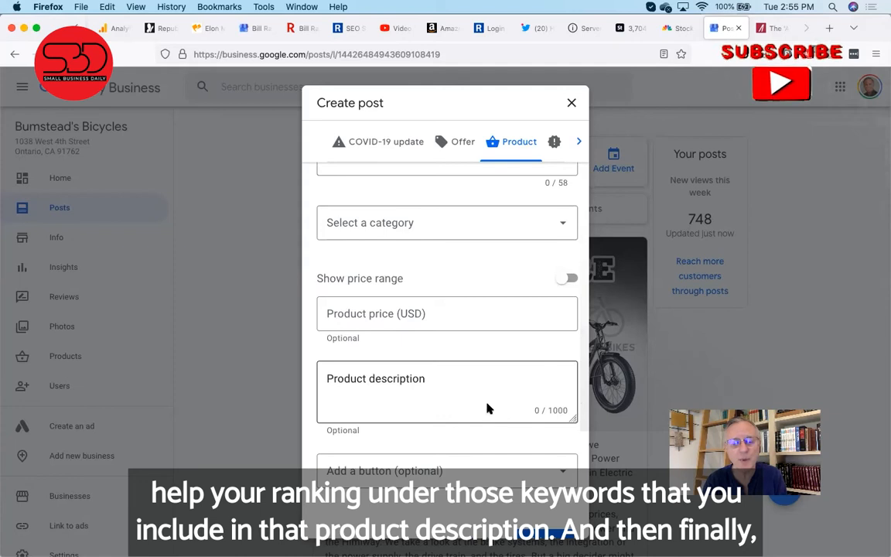
- Choose Learn more as the product post's call-to-action button
click(569, 472)
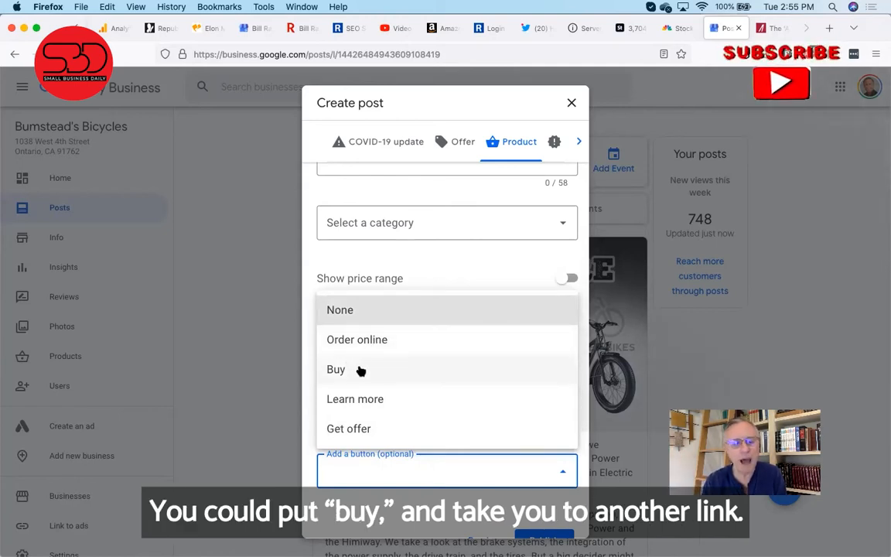
scroll(360, 370, down, 1)
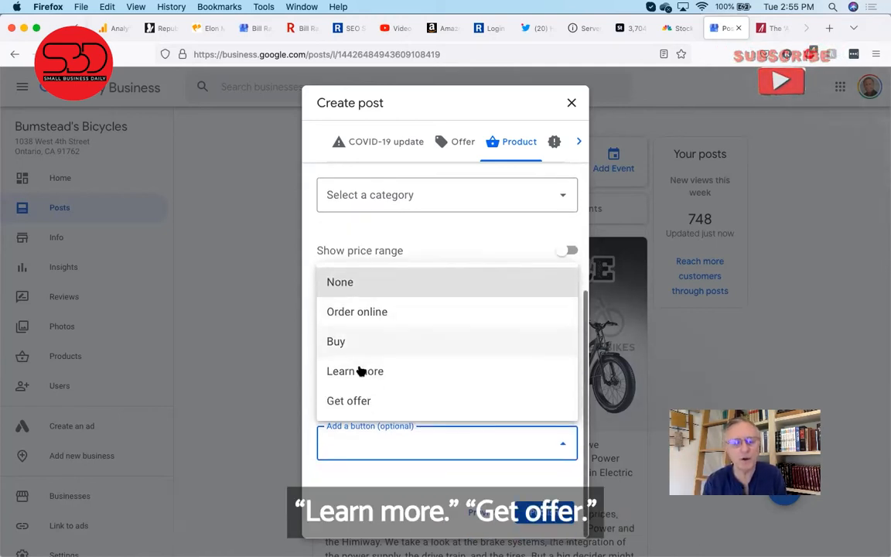
scroll(396, 392, up, 2)
scroll(398, 391, up, 1)
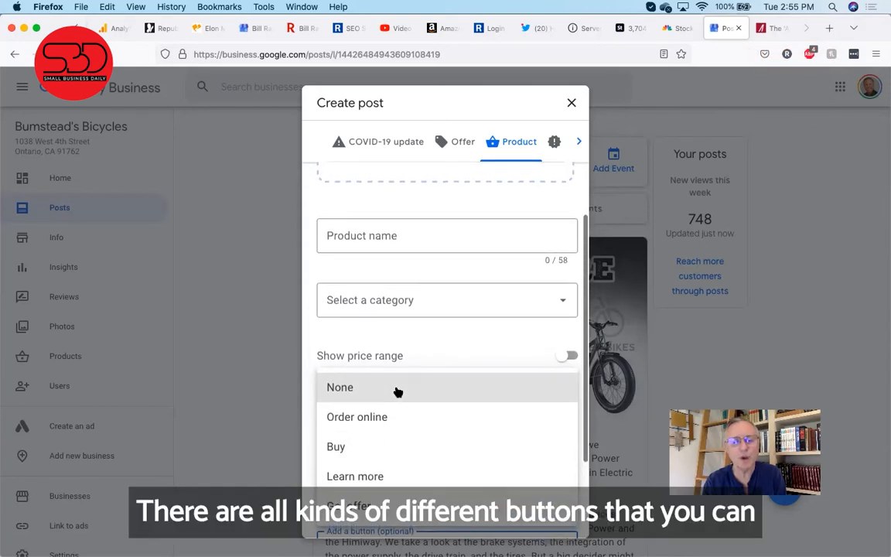
scroll(443, 378, down, 1)
scroll(444, 378, down, 2)
scroll(445, 381, down, 1)
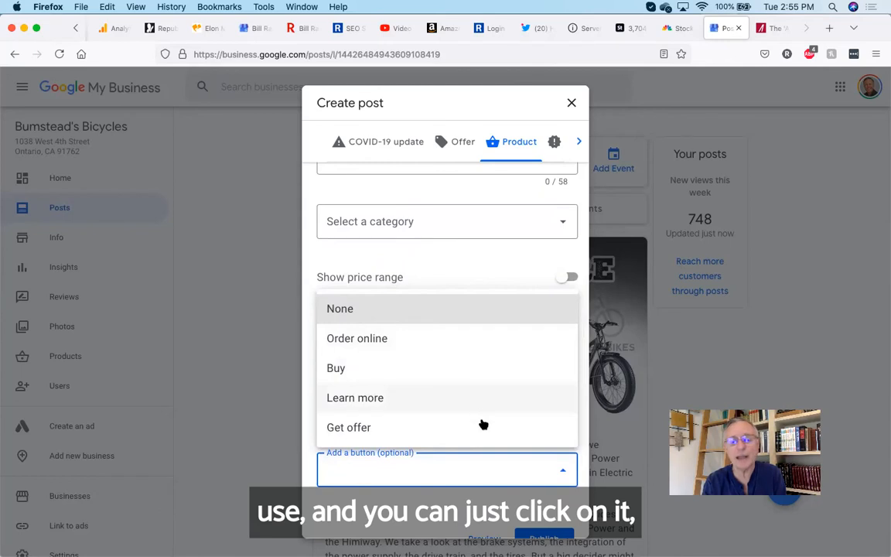
click(372, 399)
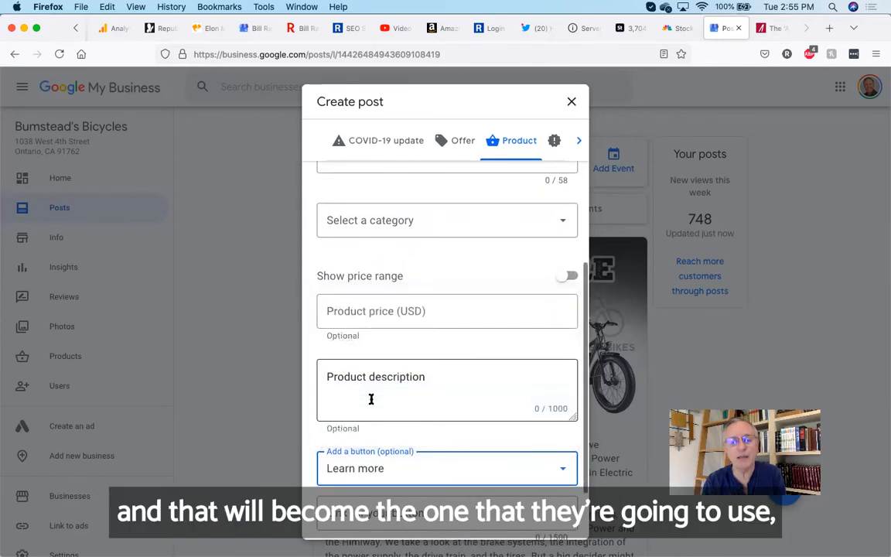
scroll(372, 399, down, 1)
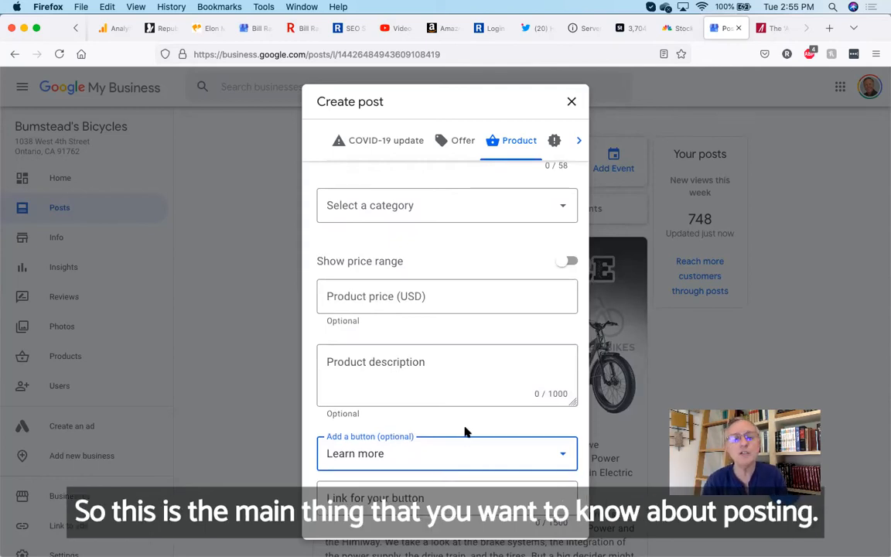
click(571, 103)
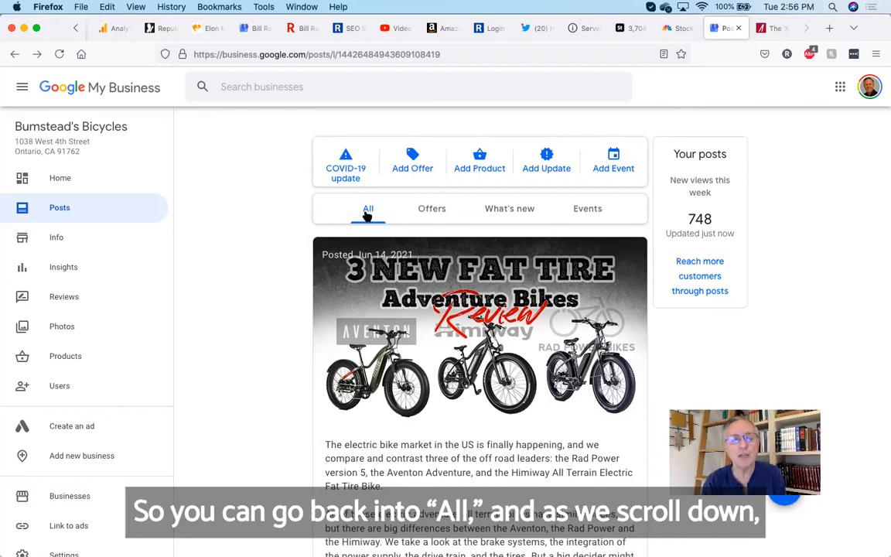
scroll(408, 313, down, 3)
scroll(408, 314, down, 5)
scroll(408, 313, down, 4)
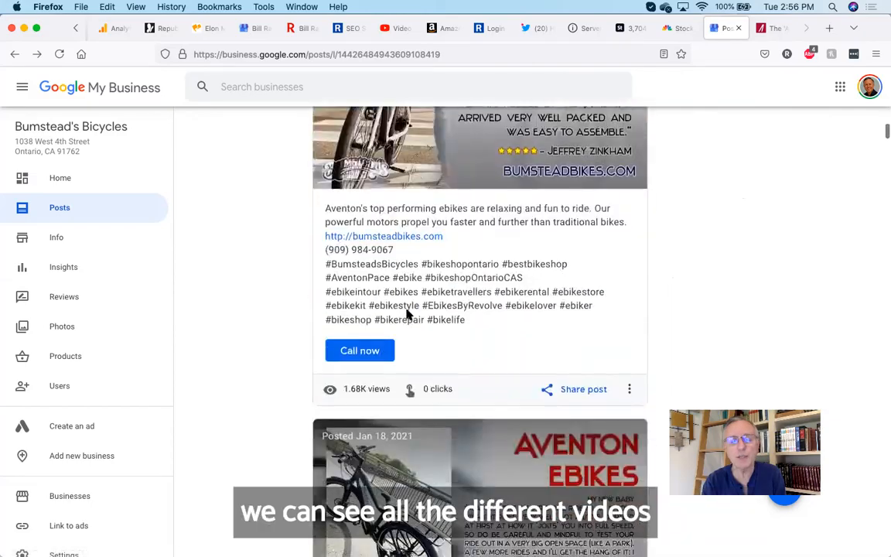
scroll(408, 313, down, 4)
scroll(408, 314, down, 3)
scroll(408, 313, down, 5)
scroll(408, 313, down, 3)
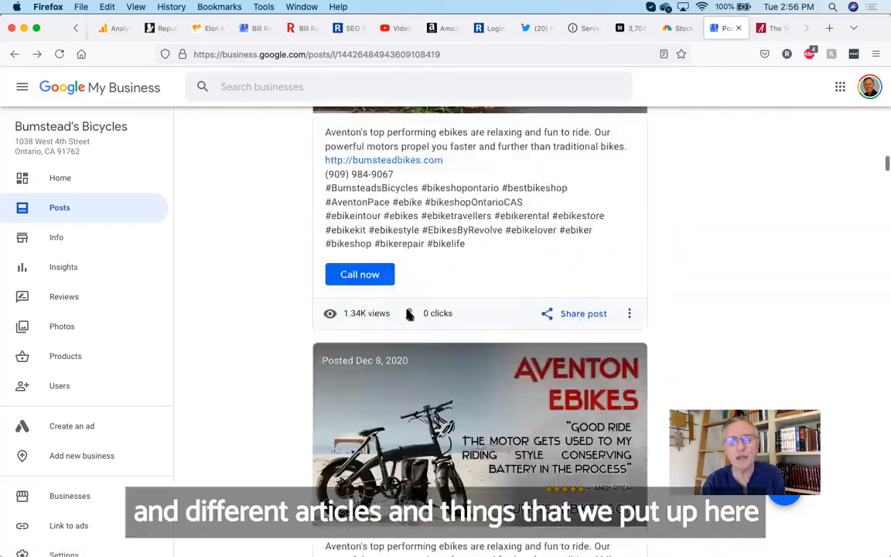
scroll(408, 314, down, 5)
scroll(408, 313, down, 2)
scroll(408, 314, down, 4)
scroll(408, 314, down, 5)
scroll(407, 313, down, 5)
scroll(408, 314, down, 2)
scroll(408, 311, down, 5)
scroll(408, 311, down, 3)
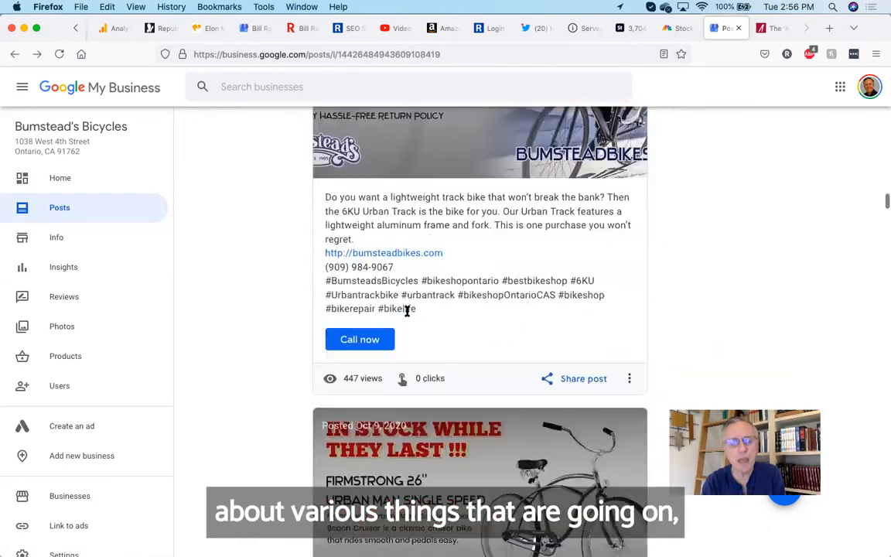
scroll(407, 311, down, 5)
scroll(408, 311, down, 4)
scroll(408, 311, up, 2)
scroll(408, 311, up, 4)
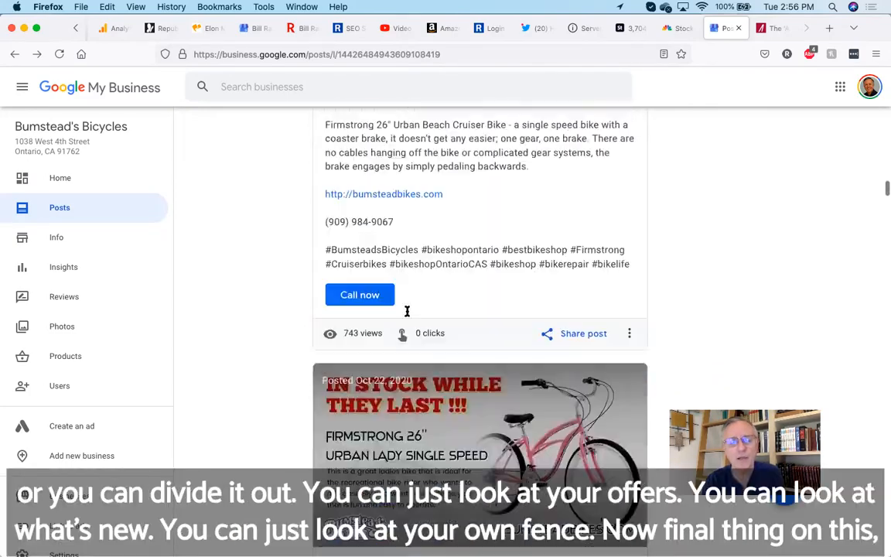
scroll(408, 311, up, 10)
scroll(407, 314, up, 10)
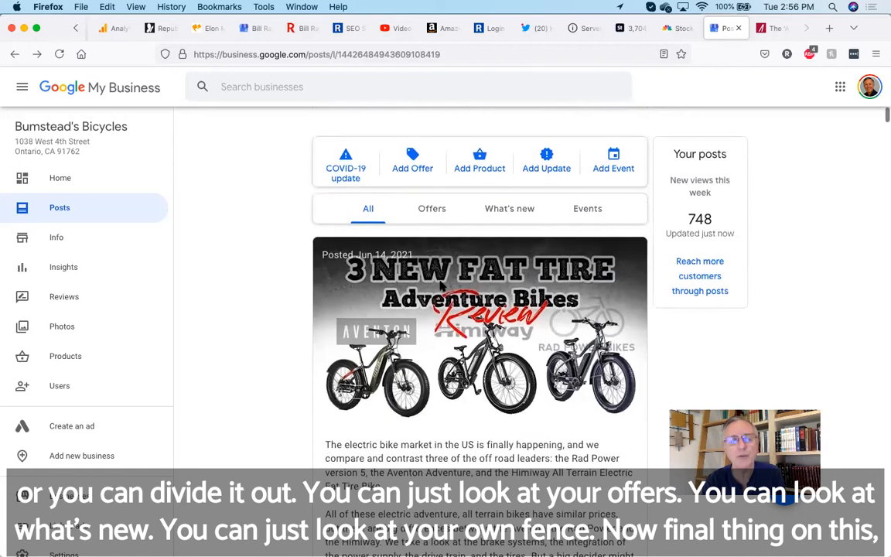